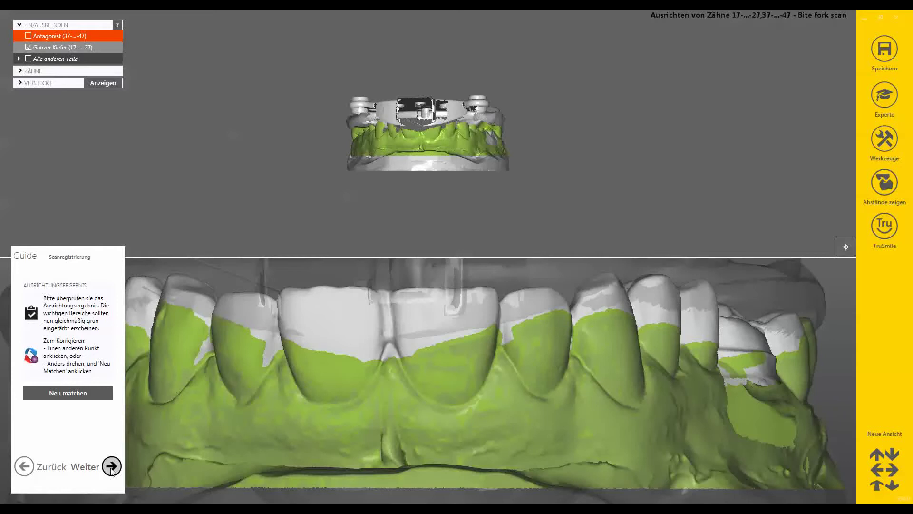
Accept the bite fork scan alignment and advance to Jaw Movement Registration.
left_click(110, 468)
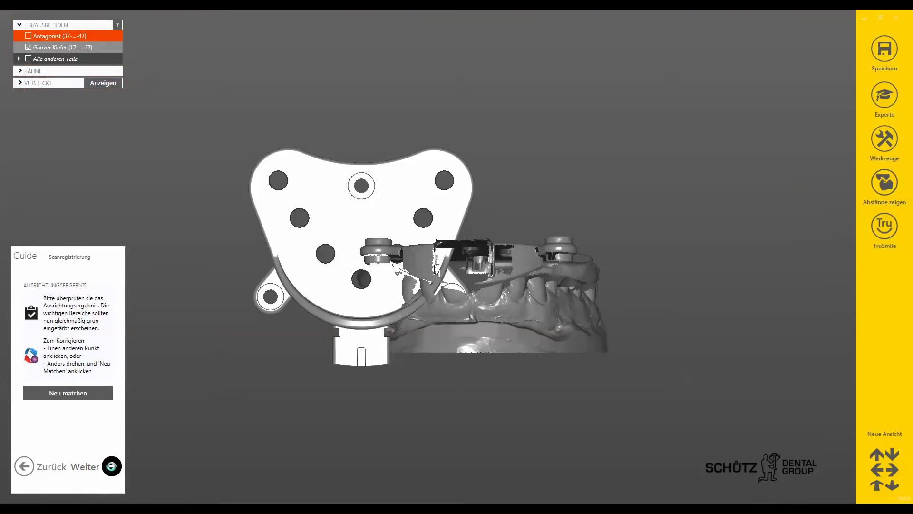
left_click(111, 466)
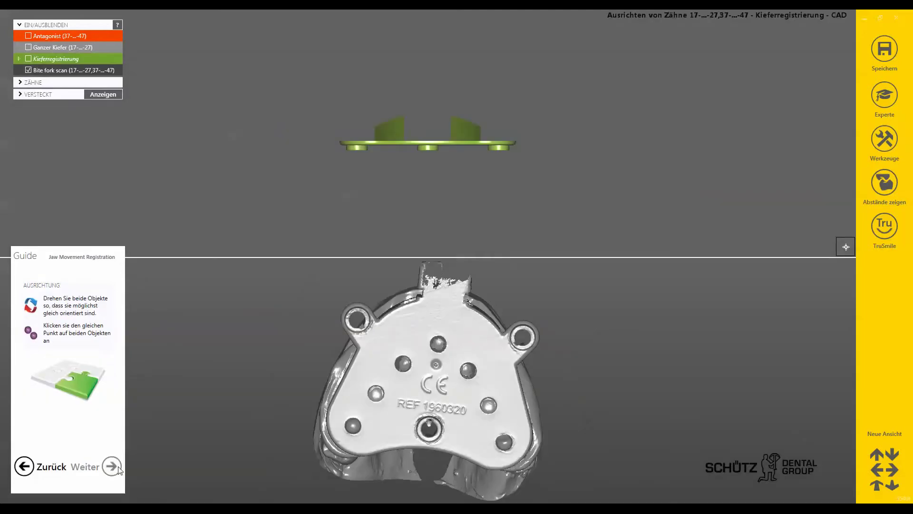
Register the upper bite fork to the lower model by matching one centre point on each.
right_click_drag(494, 155, 509, 121)
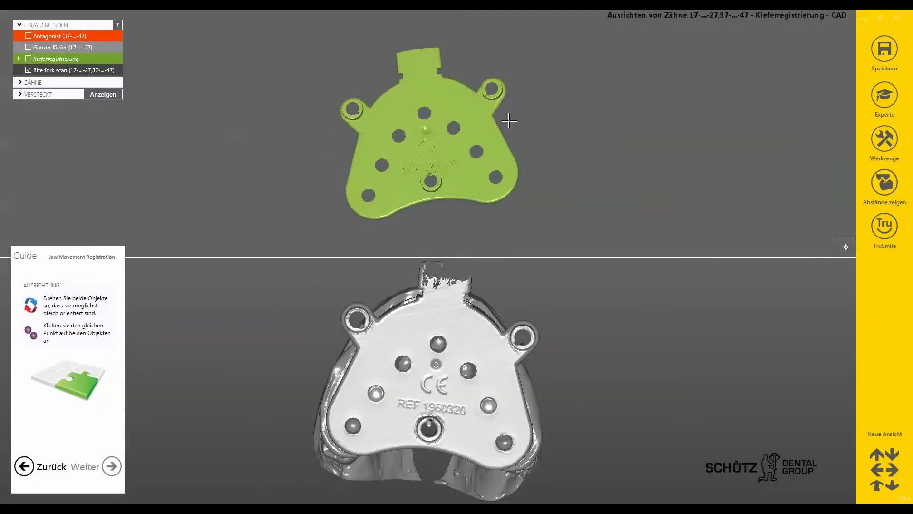
left_click(428, 134)
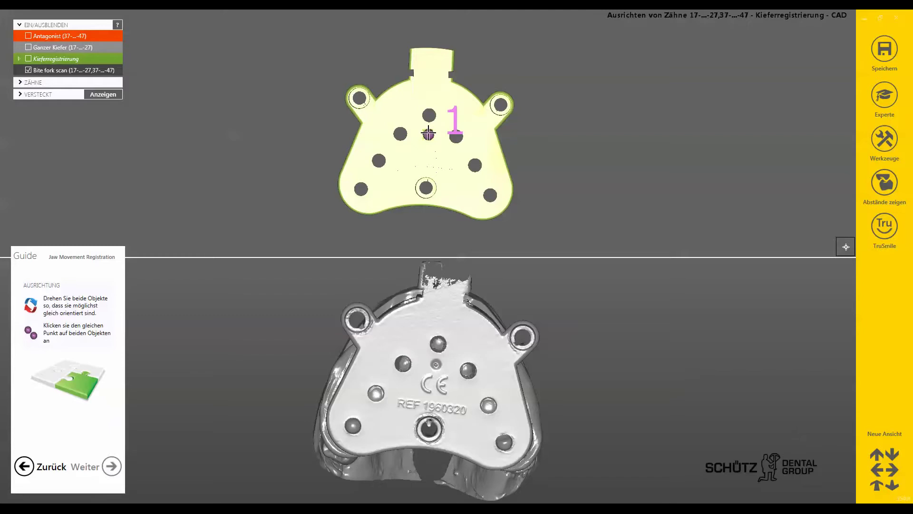
left_click(437, 365)
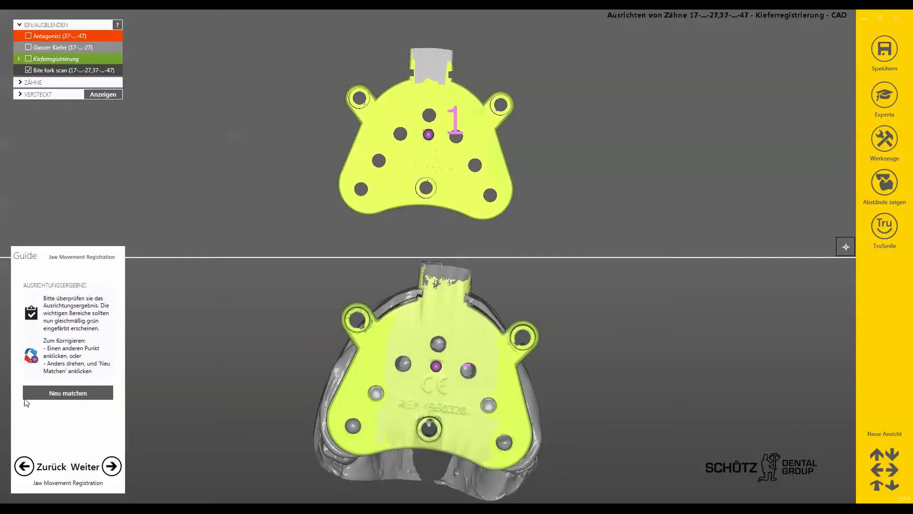
left_click(112, 467)
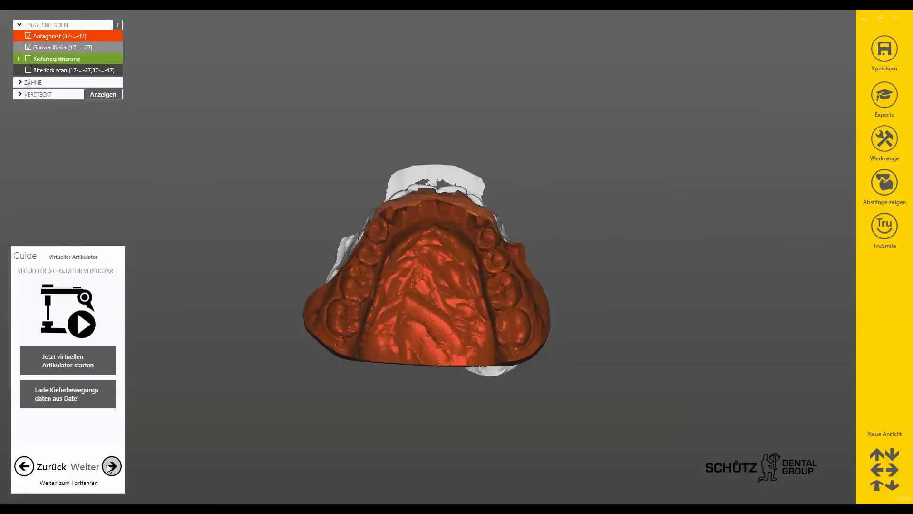
Load the zebris real movement export file as jaw movement data.
left_click(81, 401)
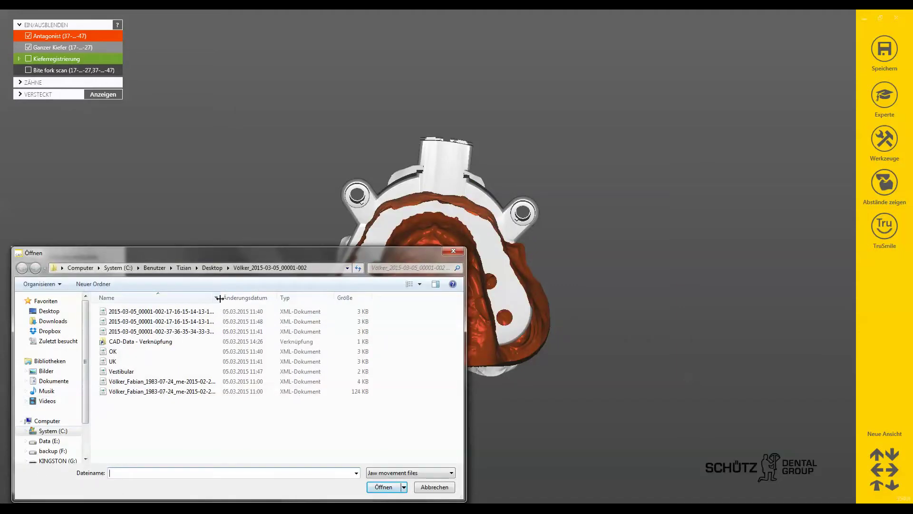
left_click_drag(220, 297, 396, 298)
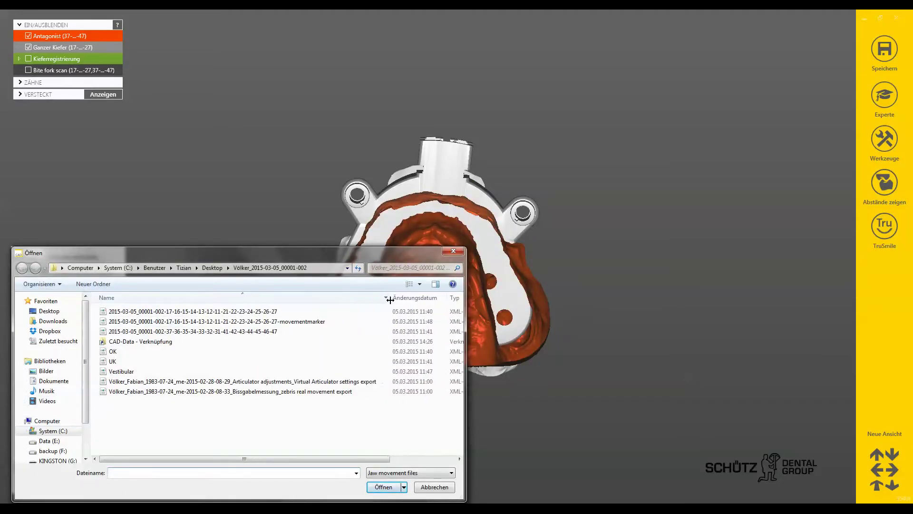
left_click(282, 393)
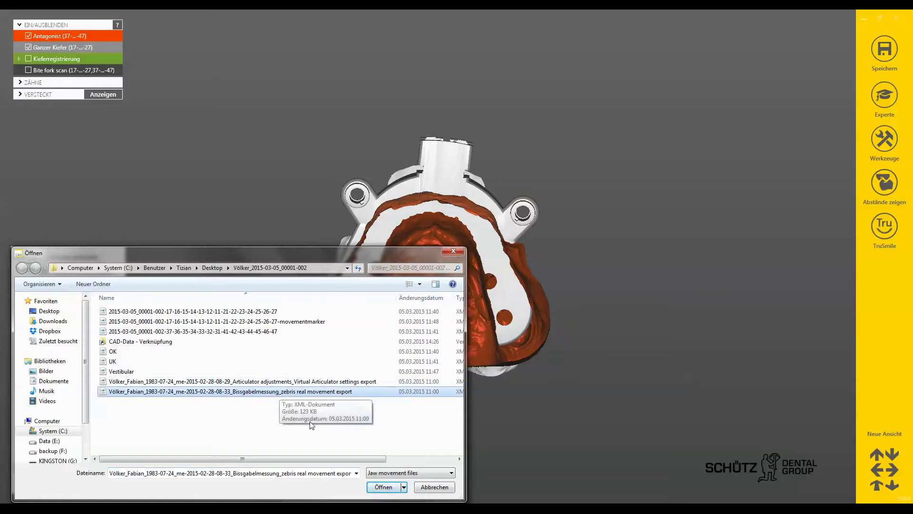
left_click(383, 487)
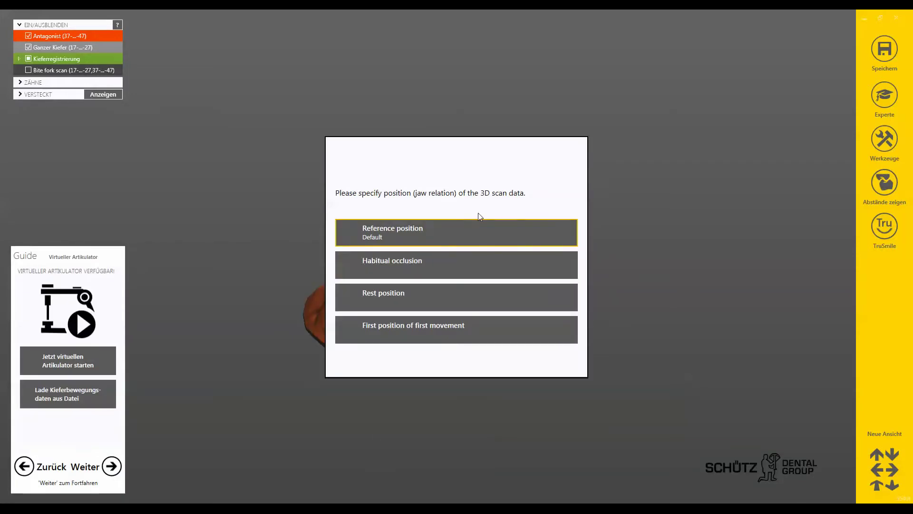
Declare the scan data as Reference position and hide the bite fork registration model.
left_click(438, 227)
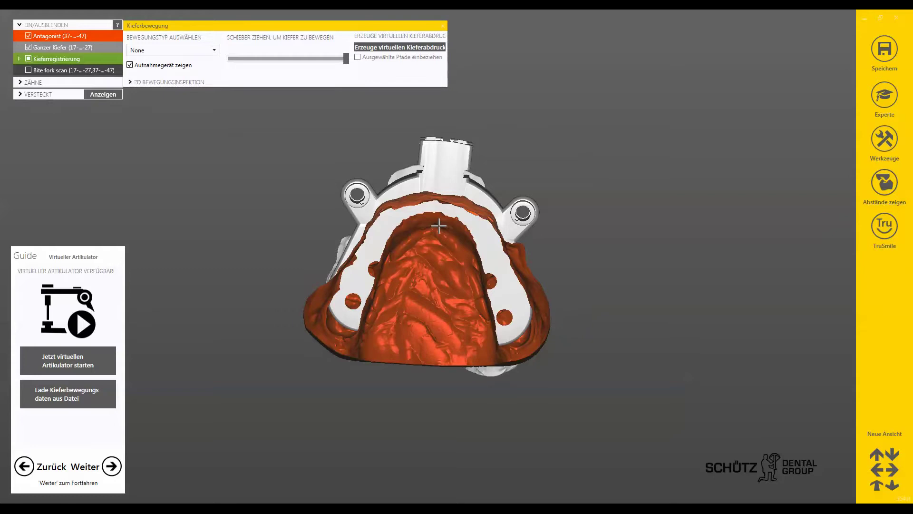
left_click(28, 59)
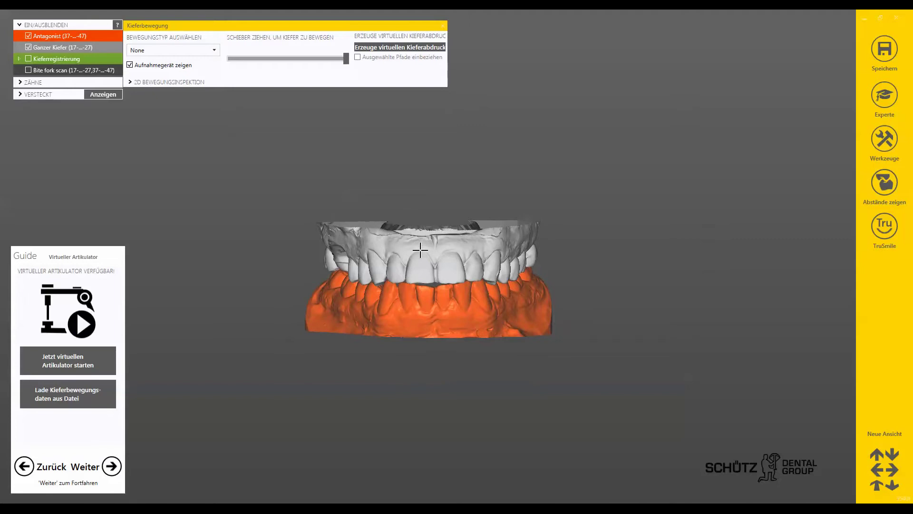
left_click(84, 406)
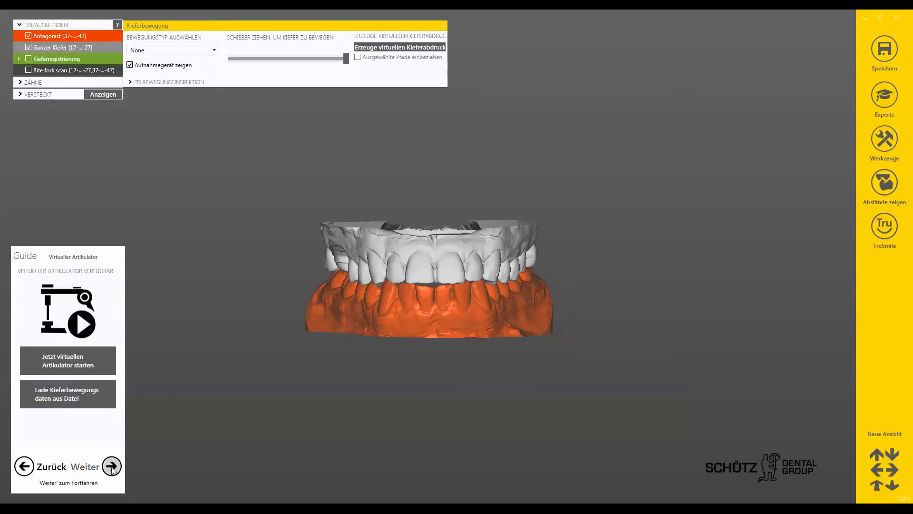
Plot all four recorded movements in 2D inspection and generate a virtual jaw impression including them.
left_click(131, 82)
left_click(127, 96)
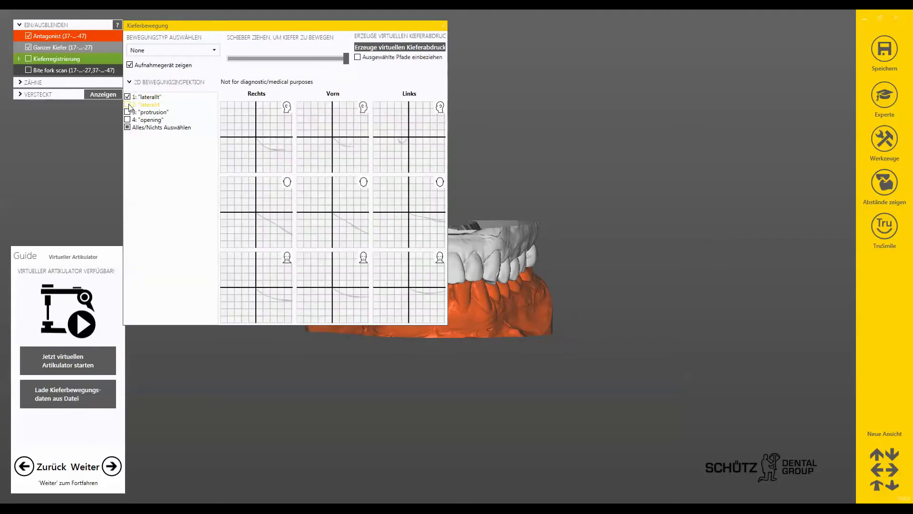
left_click(127, 111)
left_click(127, 119)
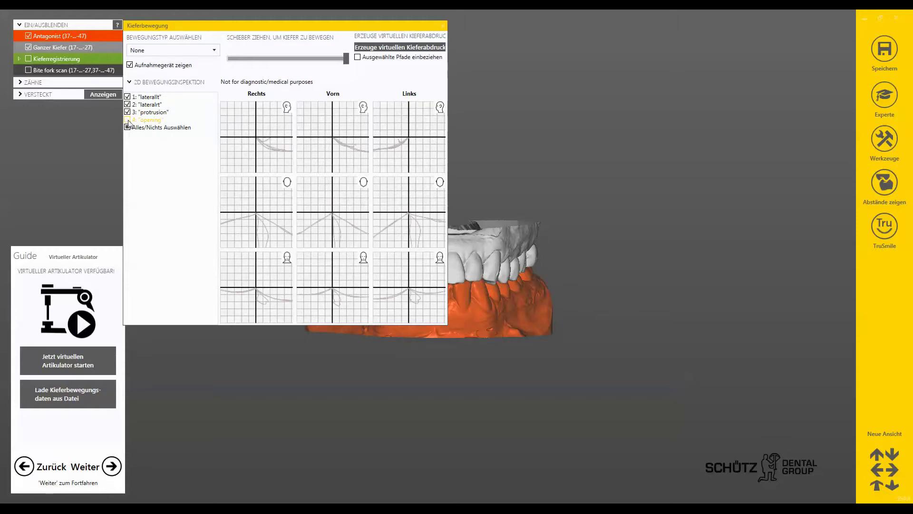
left_click(127, 120)
right_click_drag(616, 271, 546, 265)
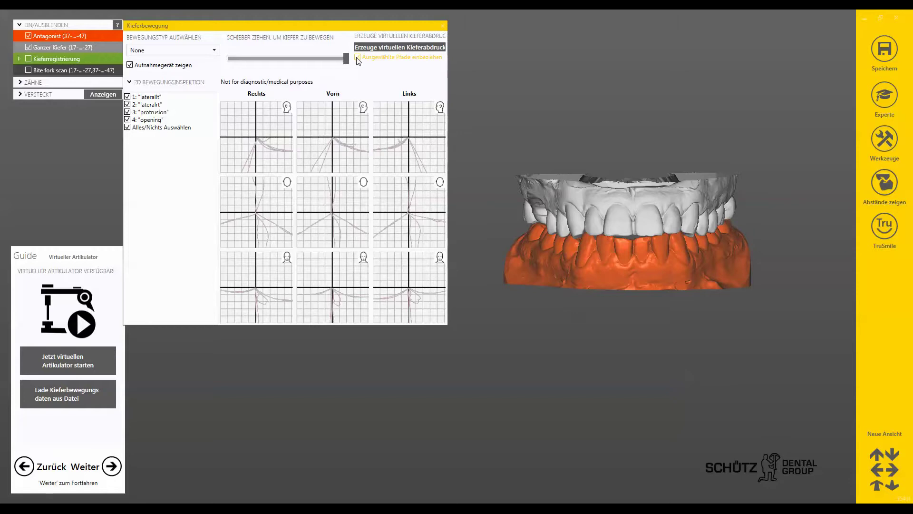
left_click(357, 57)
left_click(388, 49)
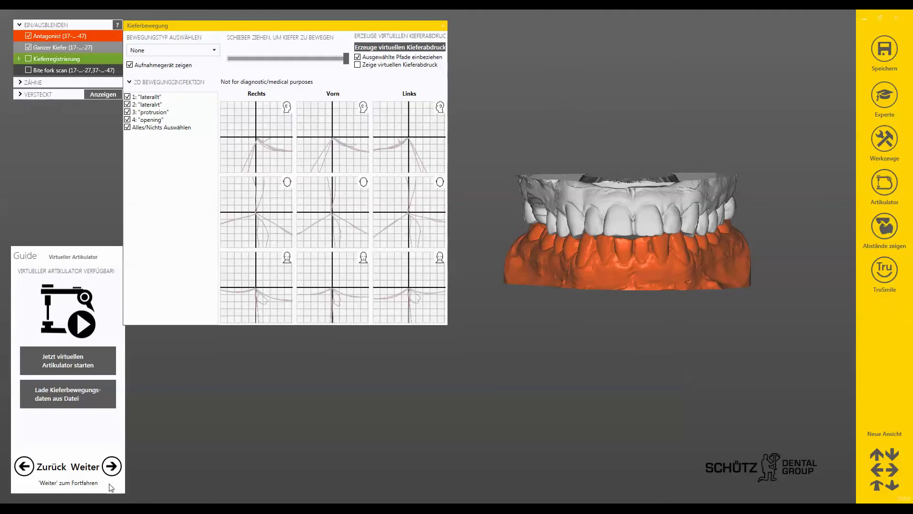
Mark tooth 16's margin, skip tooth copying, and accept the 0.07 mm cement gap.
left_click(112, 469)
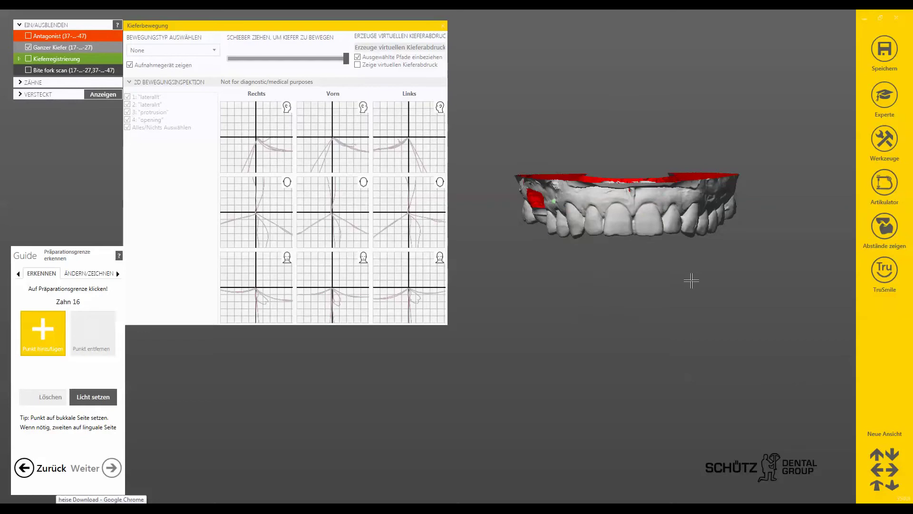
left_click(628, 216)
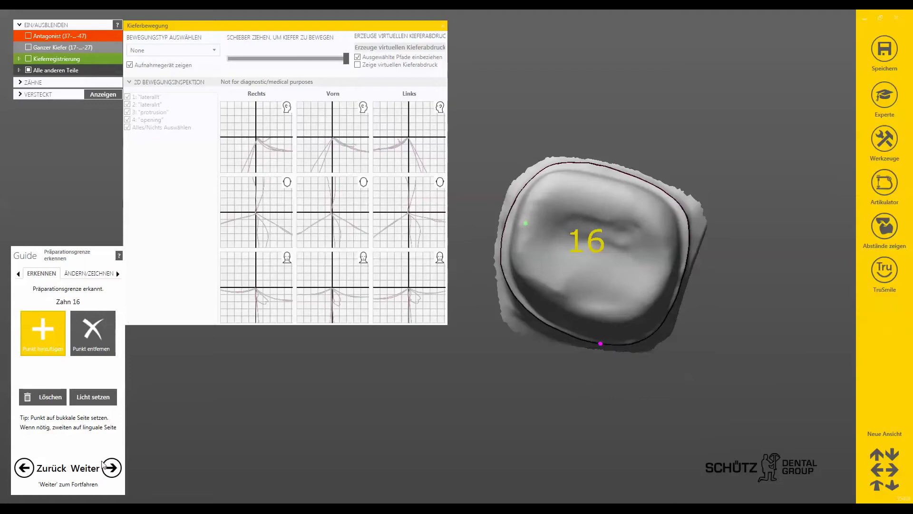
left_click(442, 27)
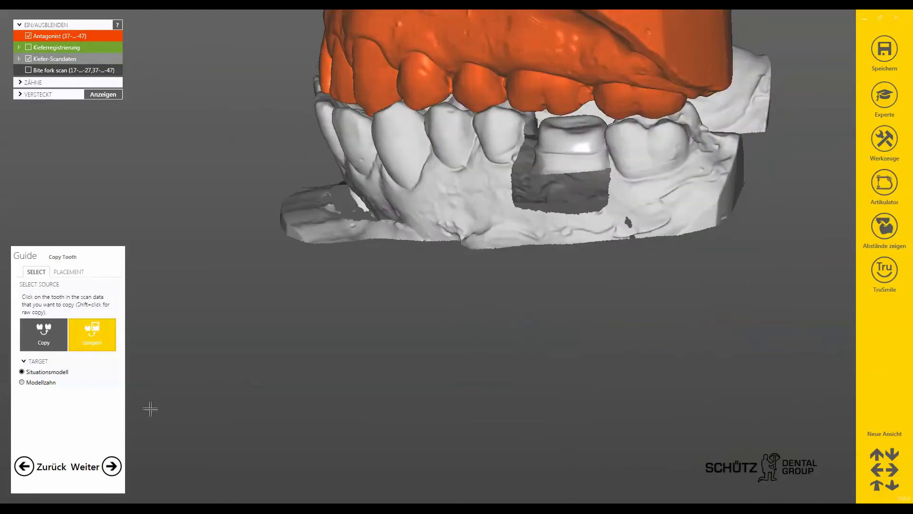
left_click(112, 466)
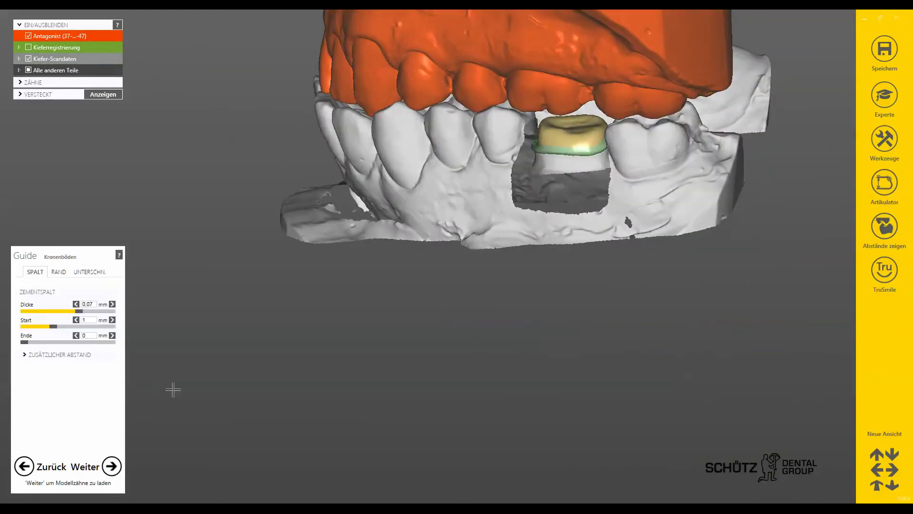
left_click(113, 472)
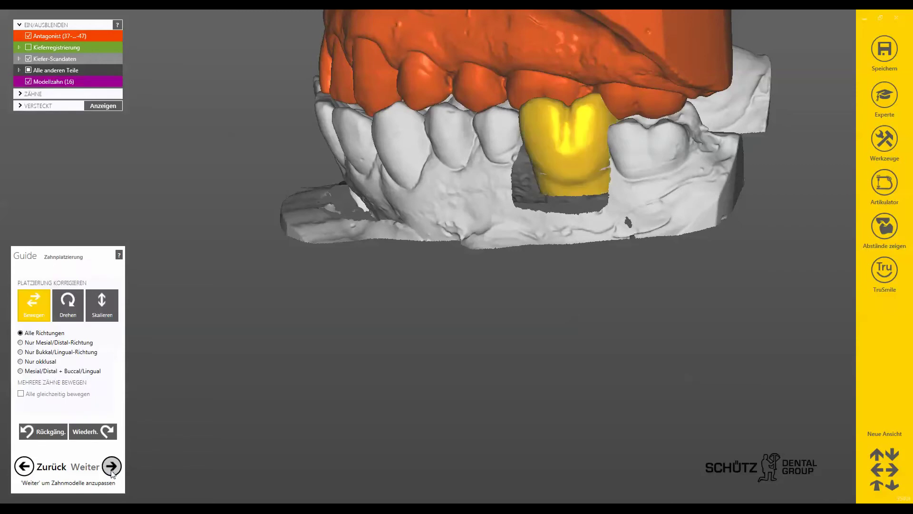
Move the tooth 16 model crown into its gap, checking it against the antagonist from several sides.
right_click_drag(600, 189, 598, 159)
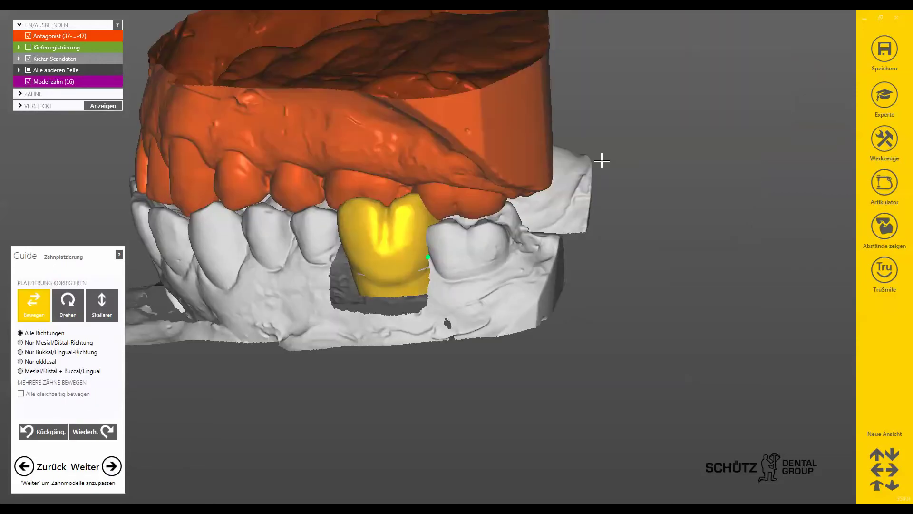
scroll(417, 266, "up", 3)
mouse_move(417, 267)
left_mouse_down()
mouse_move(408, 225)
mouse_move(402, 236)
left_mouse_up()
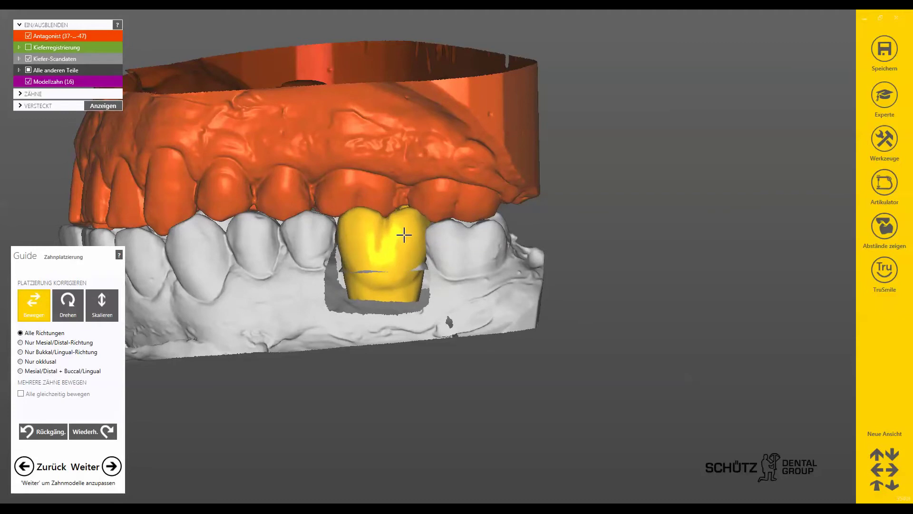
right_click_drag(402, 236, 477, 257)
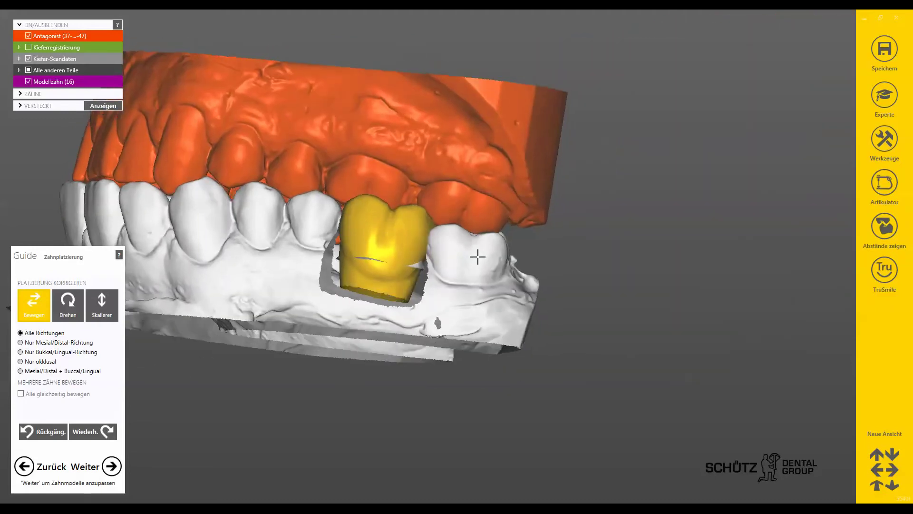
scroll(347, 241, "down", 3)
right_click_drag(347, 241, 389, 402)
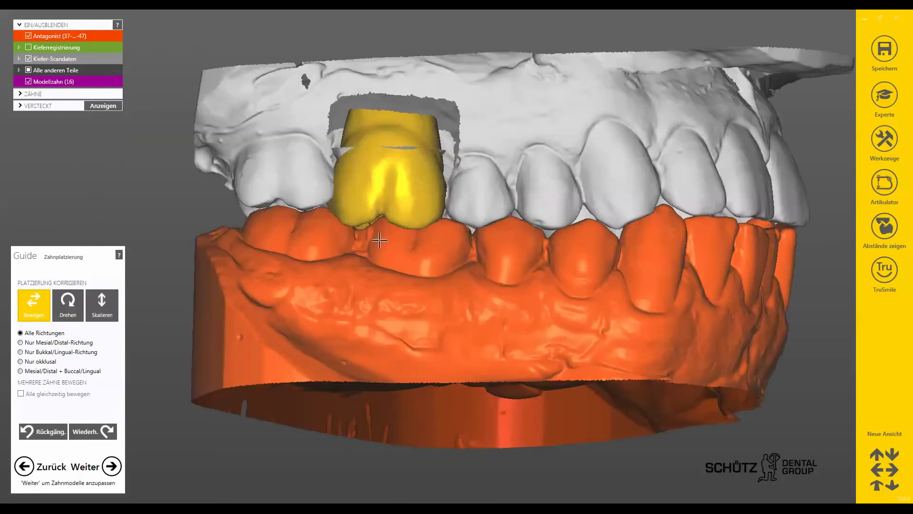
scroll(377, 235, "up", 3)
left_click_drag(381, 185, 390, 167)
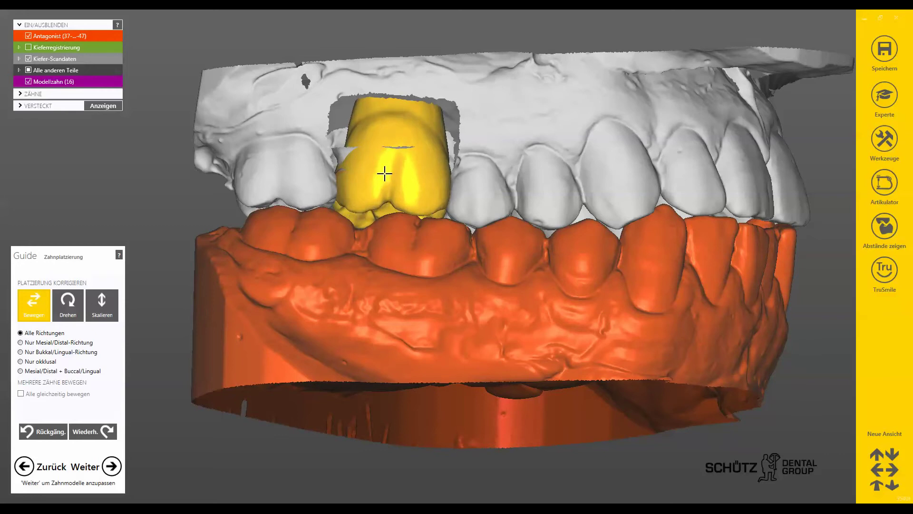
right_click_drag(391, 179, 410, 97)
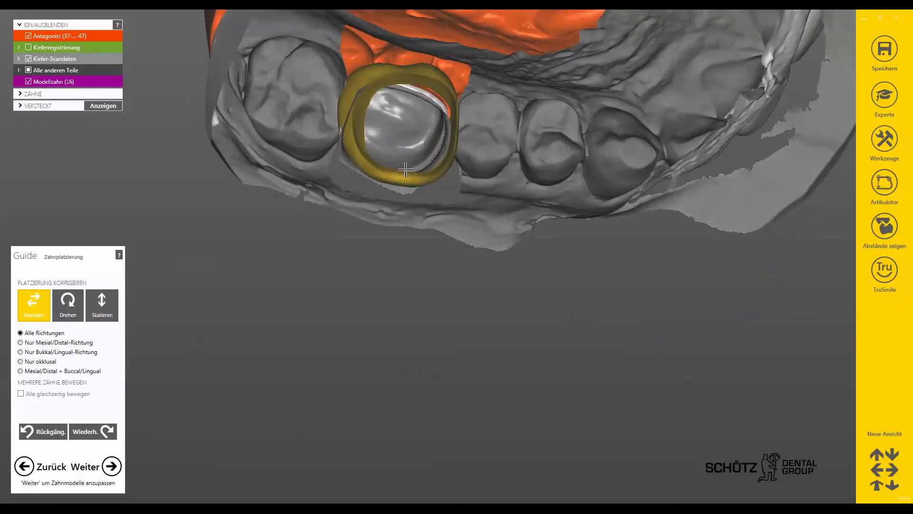
mouse_move(410, 97)
right_mouse_down()
mouse_move(389, 194)
mouse_move(559, 78)
right_mouse_up()
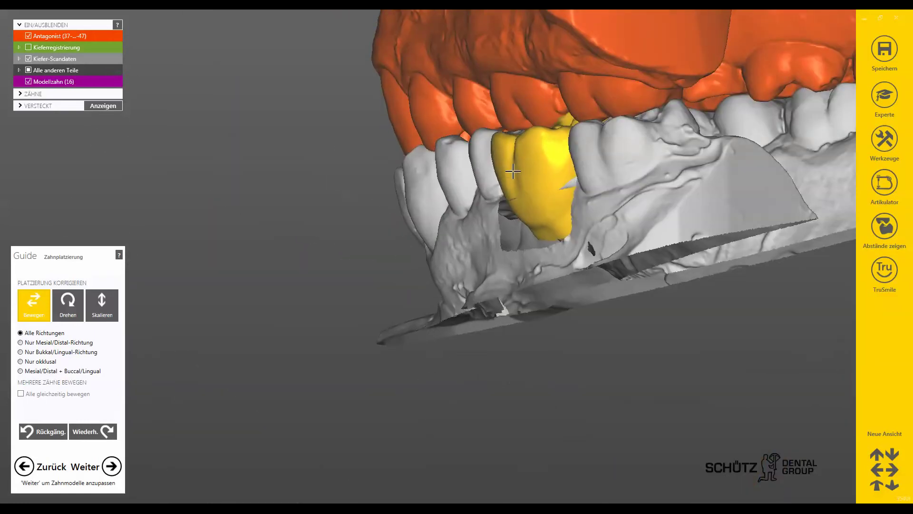
Enter free-forming, enable articulator movement, and move the lower jaw along its path.
left_click(112, 466)
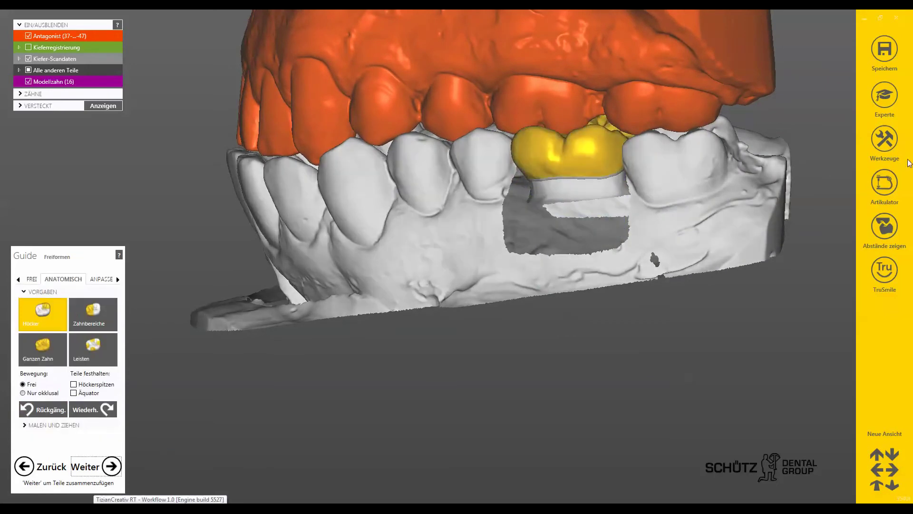
left_click(888, 182)
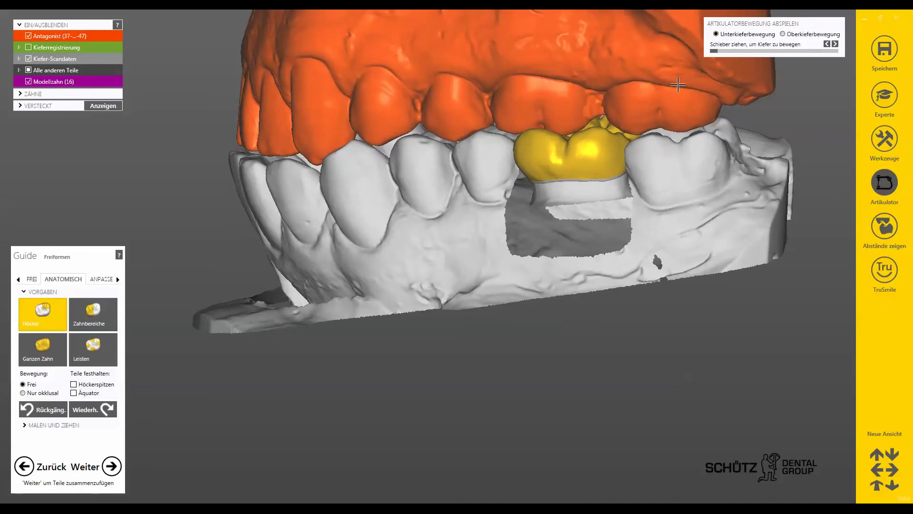
mouse_move(678, 84)
right_mouse_down()
mouse_move(650, 235)
mouse_move(654, 117)
right_mouse_up()
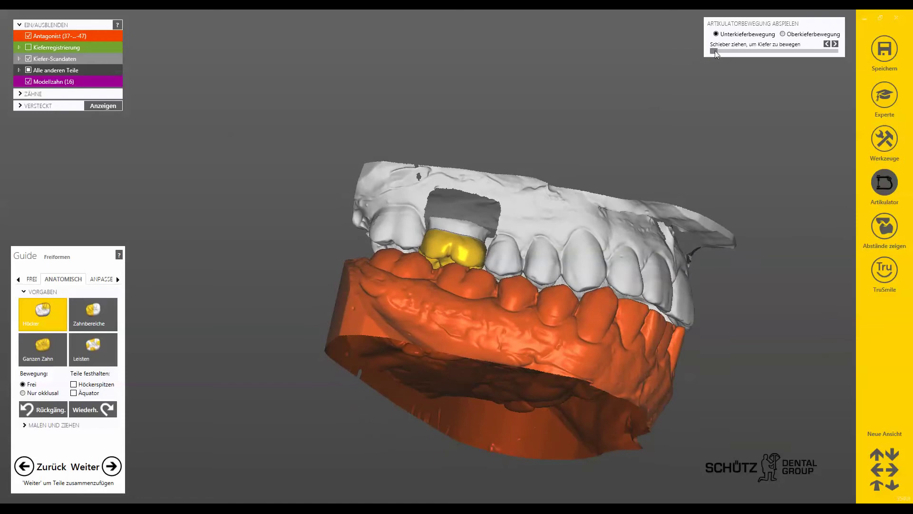
mouse_move(715, 51)
left_mouse_down()
mouse_move(839, 81)
mouse_move(699, 90)
left_mouse_up()
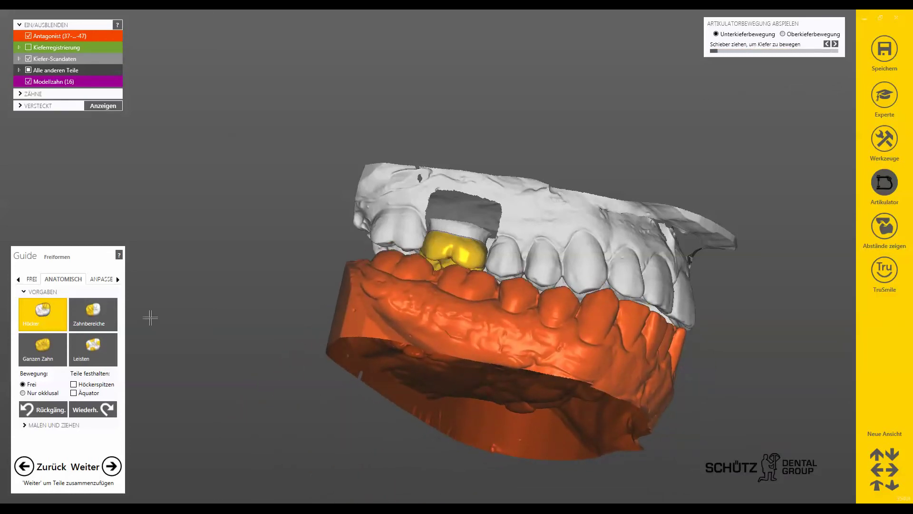
Make the antagonist semi-transparent and cut crown penetrations at 0.1 mm with dynamic occlusion.
left_click(107, 280)
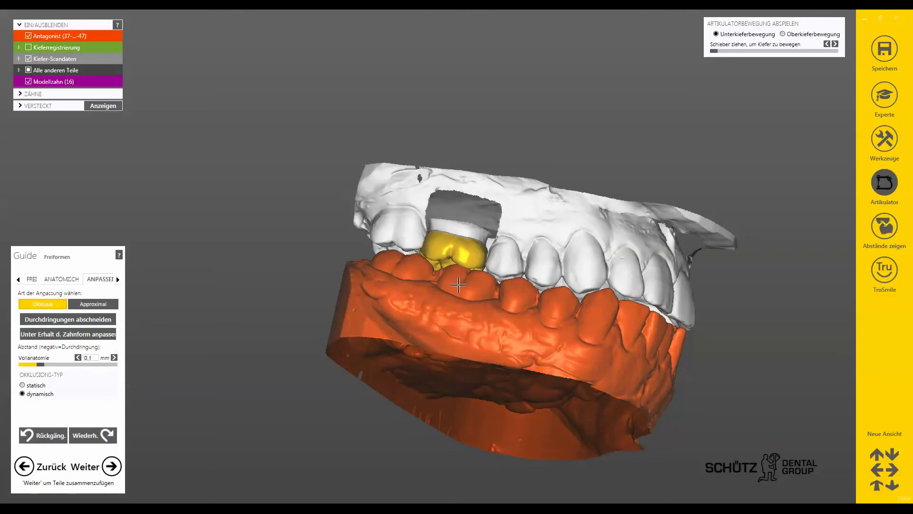
mouse_move(508, 353)
right_mouse_down()
mouse_move(300, 320)
mouse_move(392, 253)
mouse_move(433, 265)
mouse_move(465, 383)
mouse_move(418, 295)
right_mouse_up()
scroll(361, 228, "up", 5)
right_click_drag(365, 243, 333, 224)
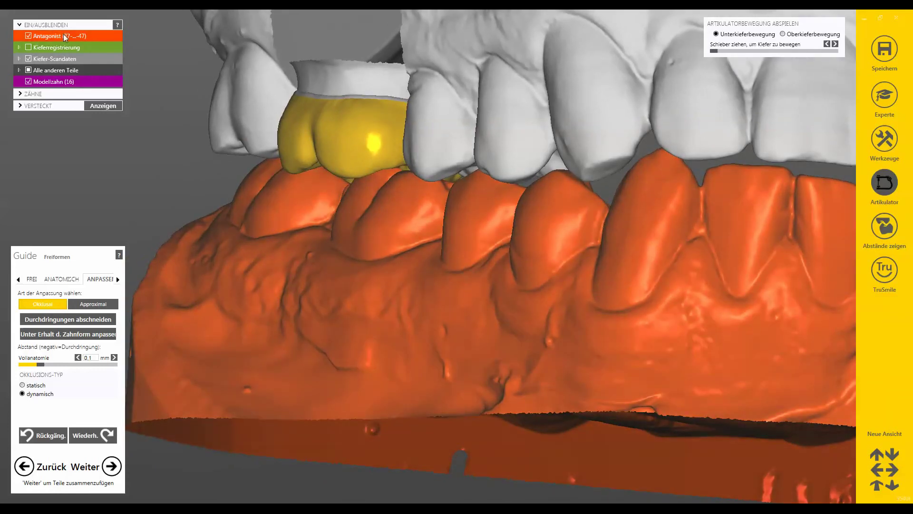
left_click(64, 37)
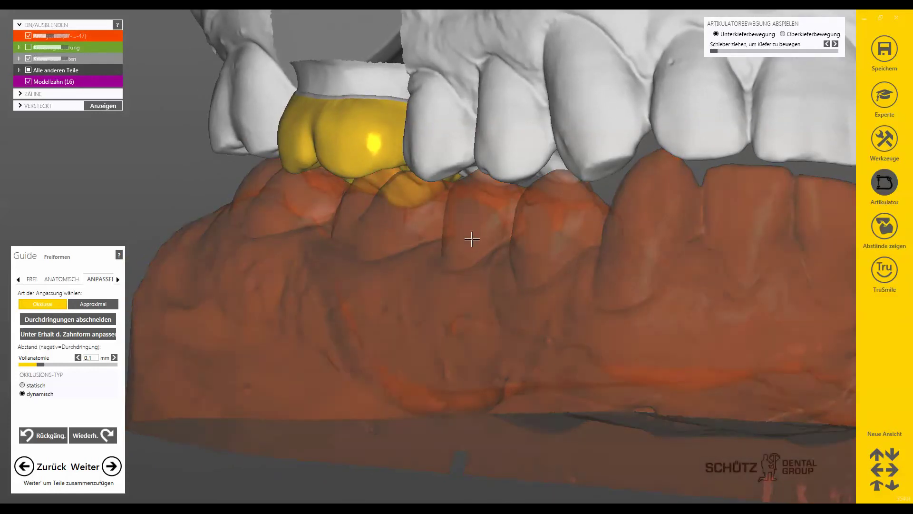
mouse_move(383, 197)
right_mouse_down()
mouse_move(580, 449)
mouse_move(593, 445)
mouse_move(289, 445)
right_mouse_up()
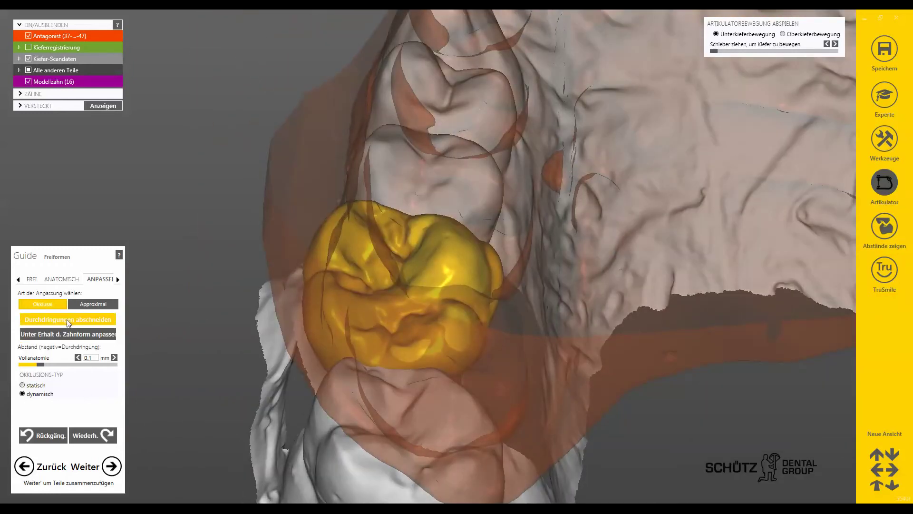
left_click(68, 320)
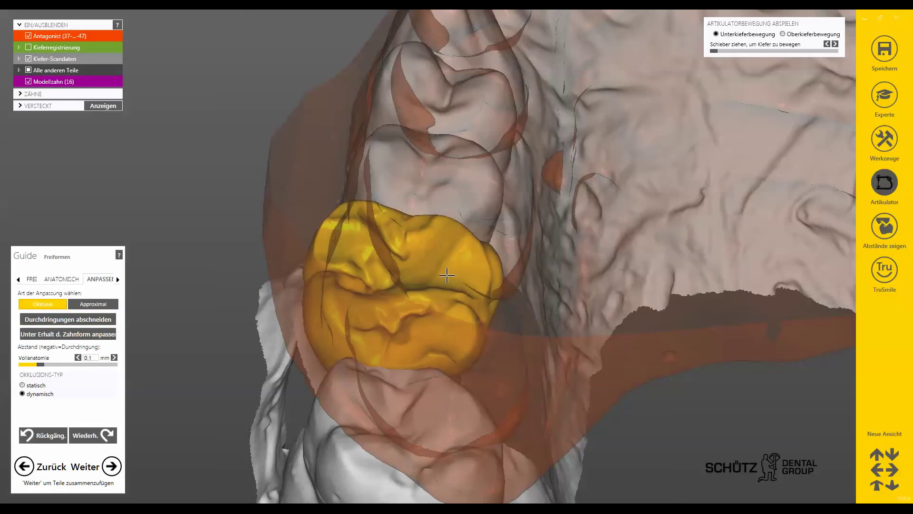
right_click_drag(436, 255, 471, 328)
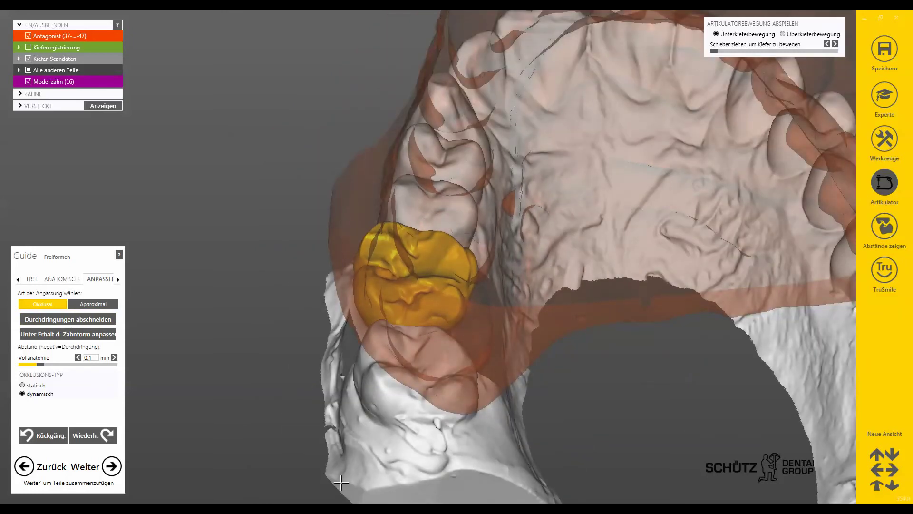
Show the distance map, shift the lower jaw to reveal contacts, and trim the new penetrations.
left_click(884, 226)
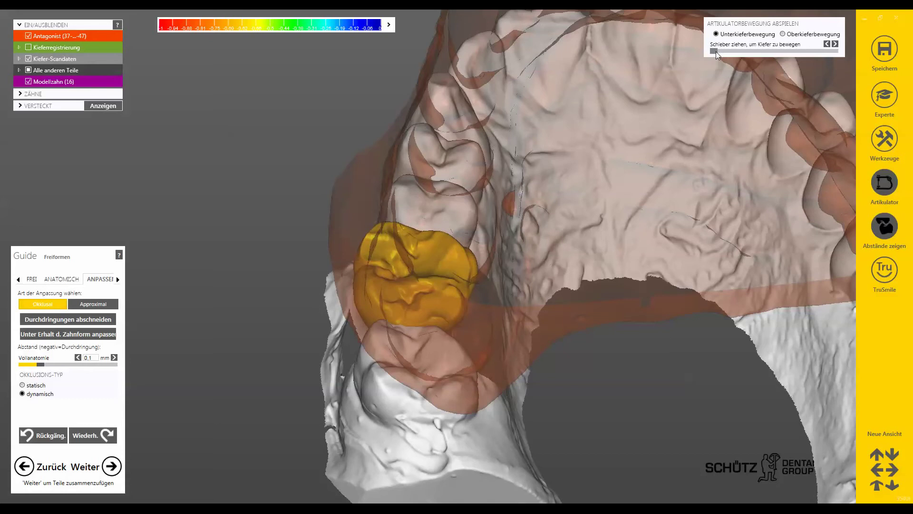
left_click(53, 436)
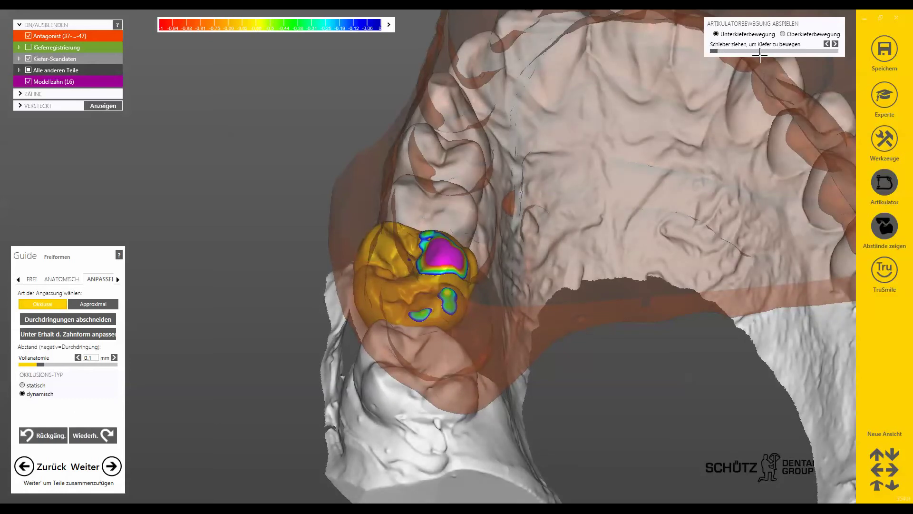
left_click_drag(716, 53, 713, 50)
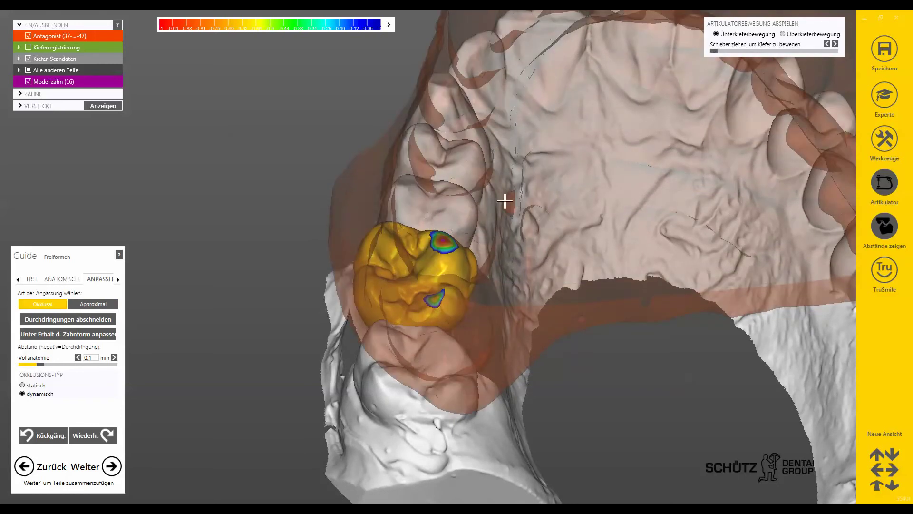
left_click(49, 322)
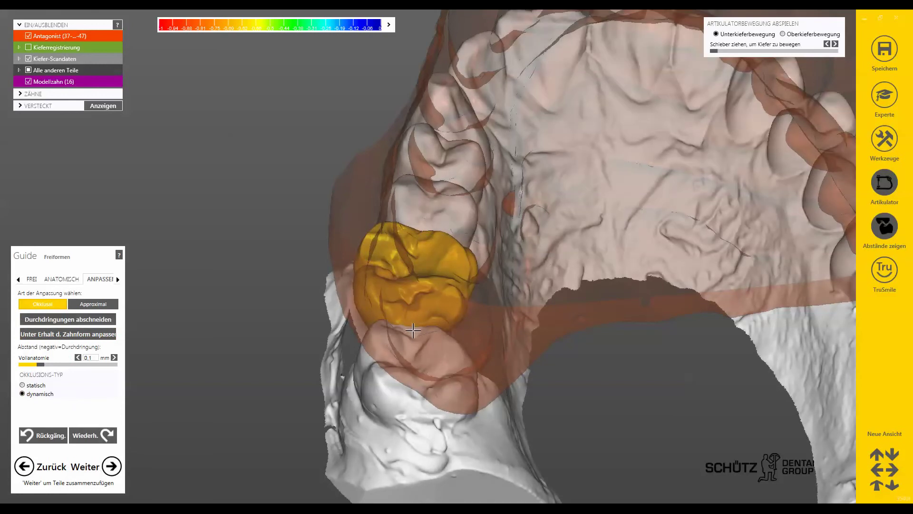
scroll(421, 334, "down", 3)
mouse_move(485, 209)
right_mouse_down()
mouse_move(487, 221)
mouse_move(556, 47)
right_mouse_up()
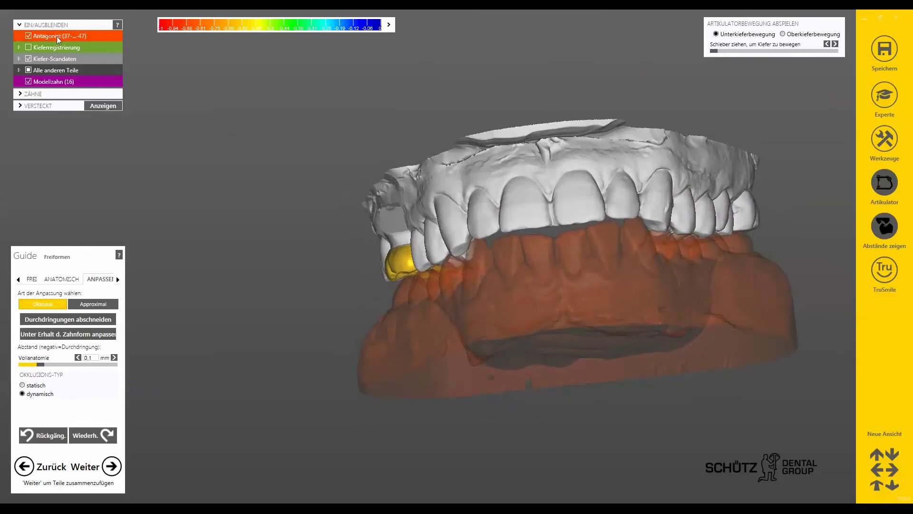
Make the antagonist opaque again and check crown clearance through lateral and forward jaw movement.
left_click_drag(49, 38, 57, 39)
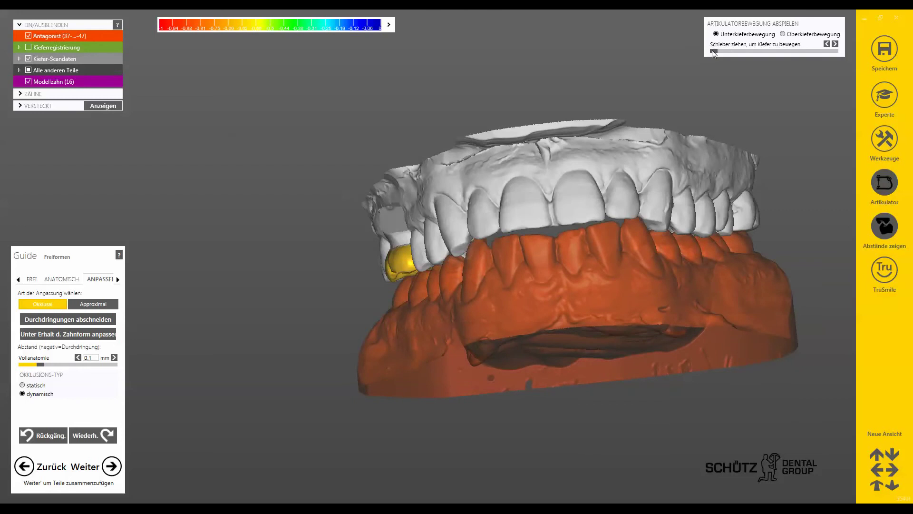
left_click_drag(714, 51, 720, 52)
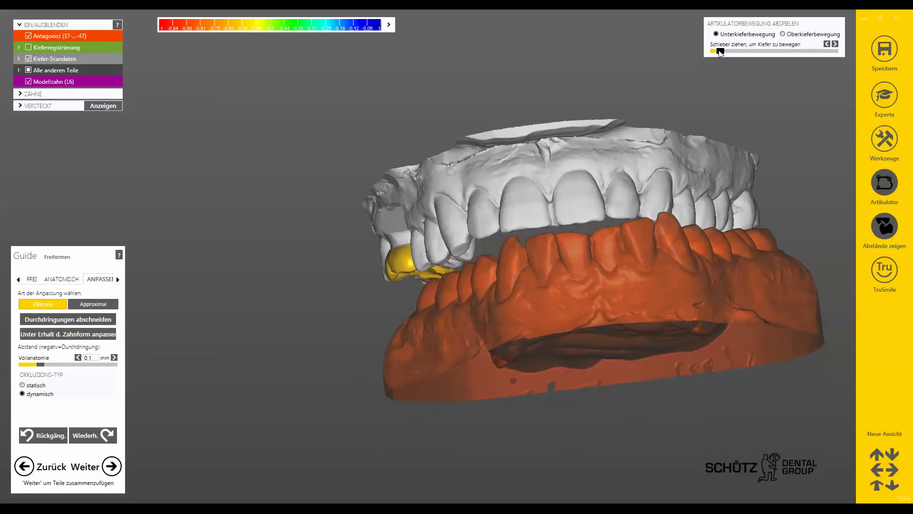
right_click_drag(665, 174, 714, 157)
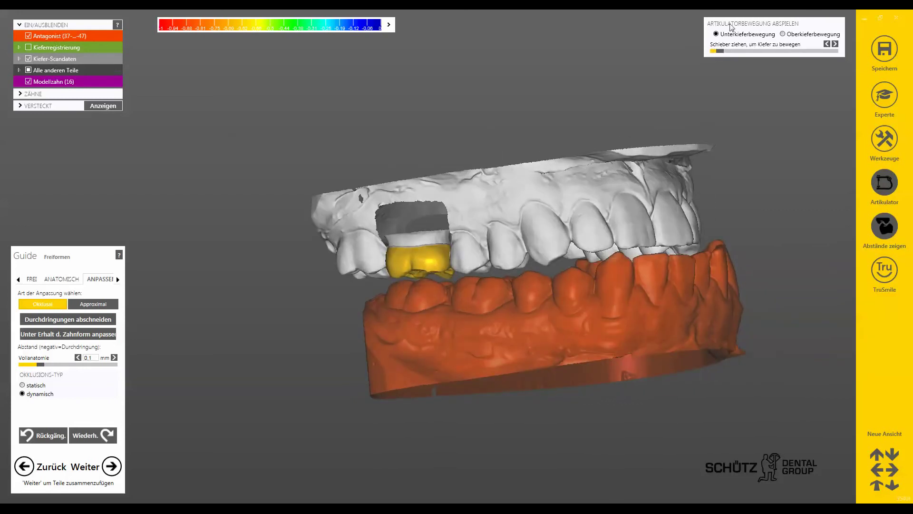
left_click_drag(721, 50, 743, 53)
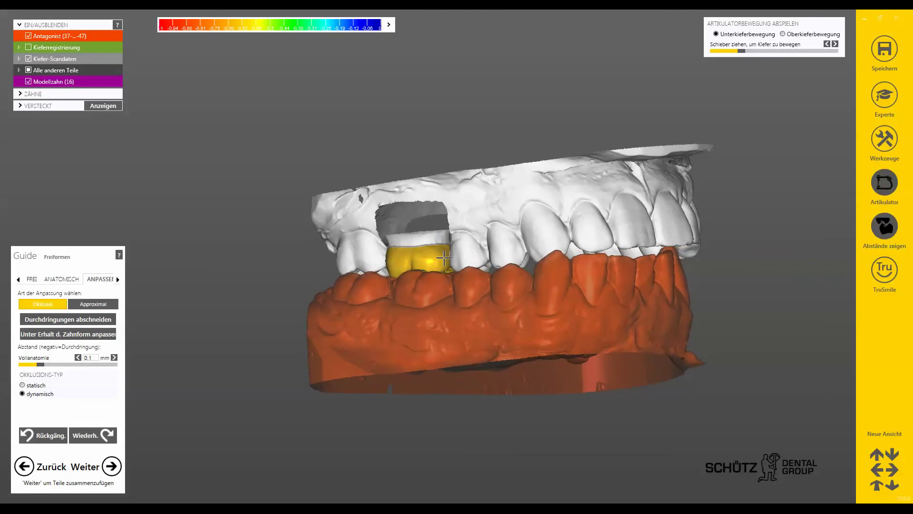
right_click_drag(390, 257, 449, 253)
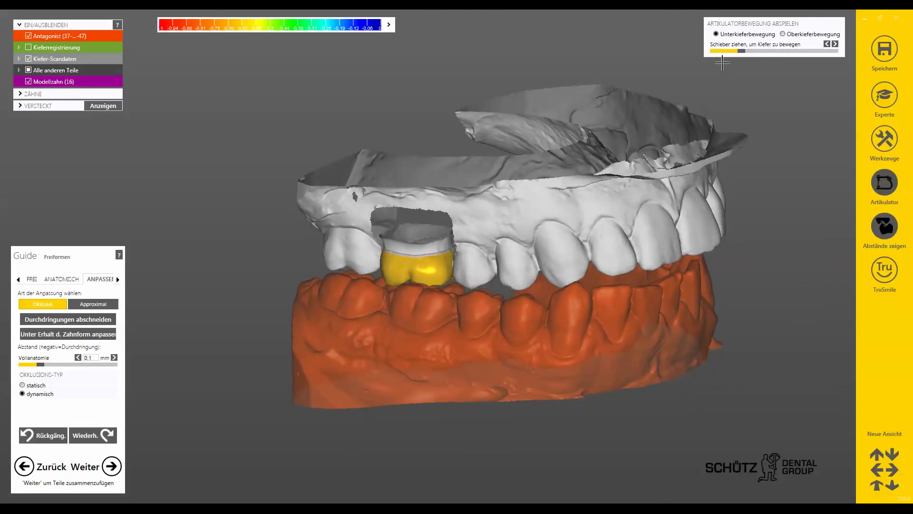
mouse_move(745, 52)
left_mouse_down()
mouse_move(789, 54)
mouse_move(715, 52)
left_mouse_up()
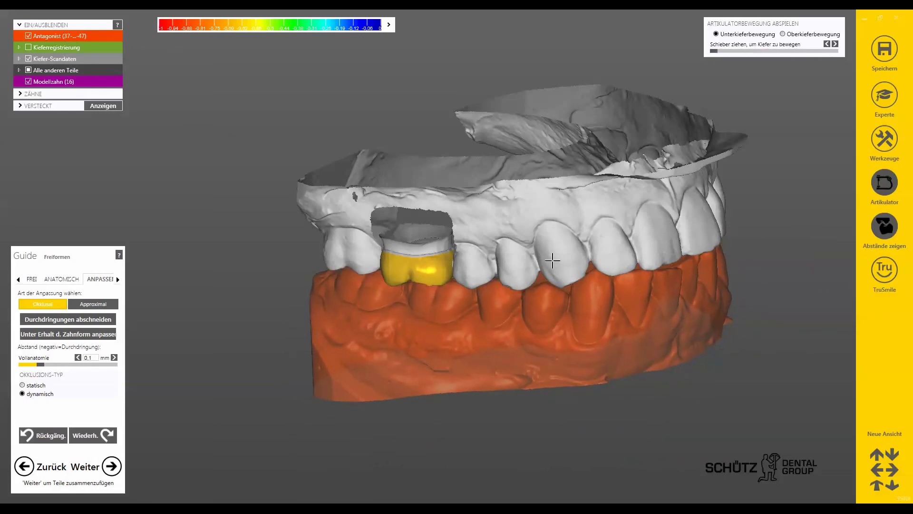
Pass the Approximal contacts stage and merge the crown into the tooth 16 restoration.
right_click_drag(552, 260, 536, 324)
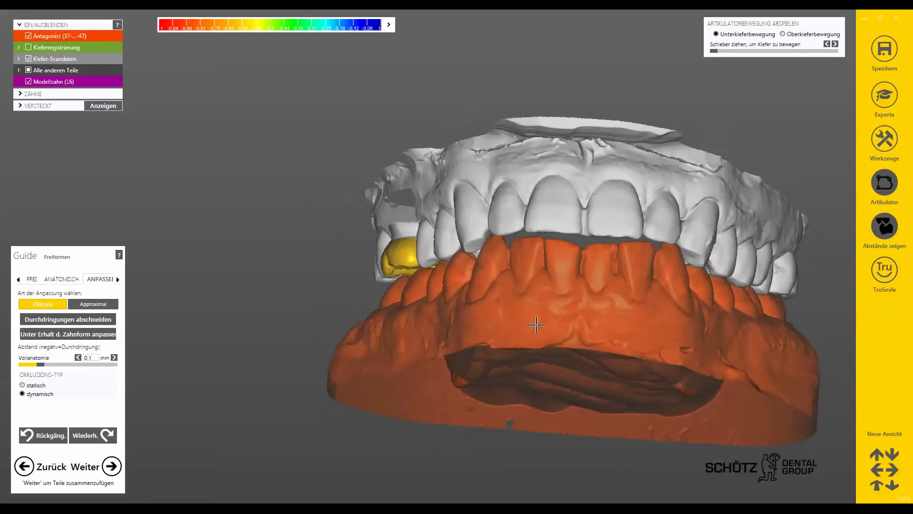
left_click(111, 467)
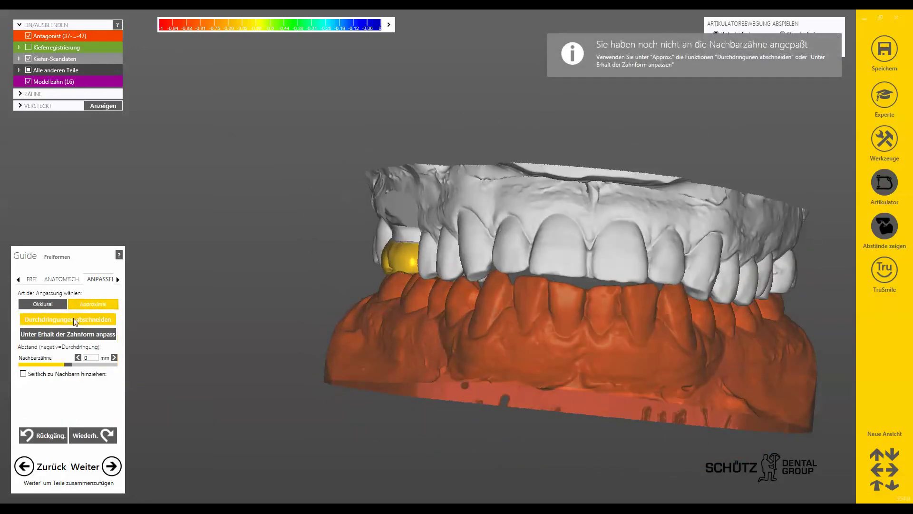
left_click(112, 466)
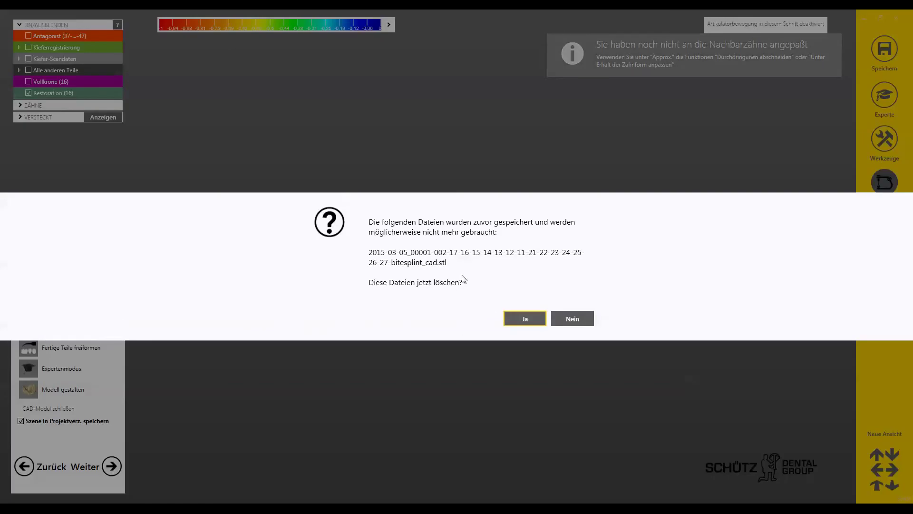
Decline deleting the old files, then turn off the distance colour map on the tooth 16 restoration.
left_click(575, 318)
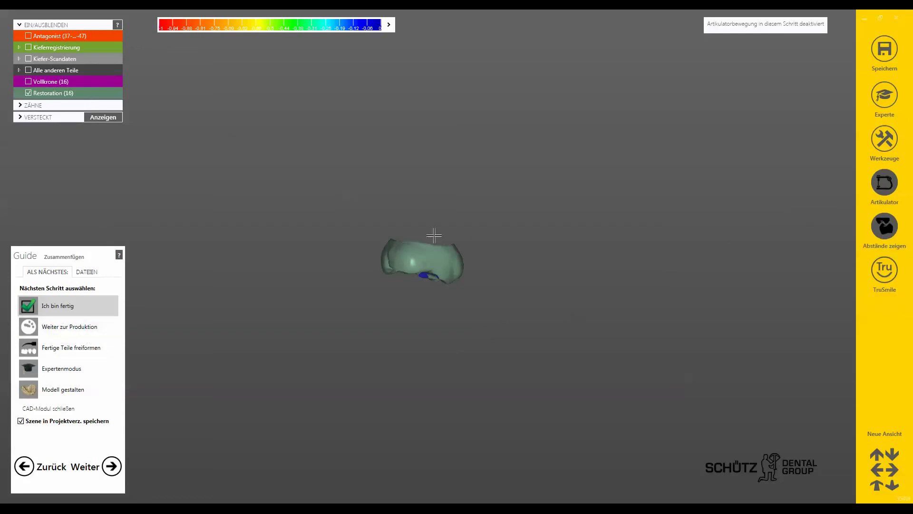
left_click(886, 232)
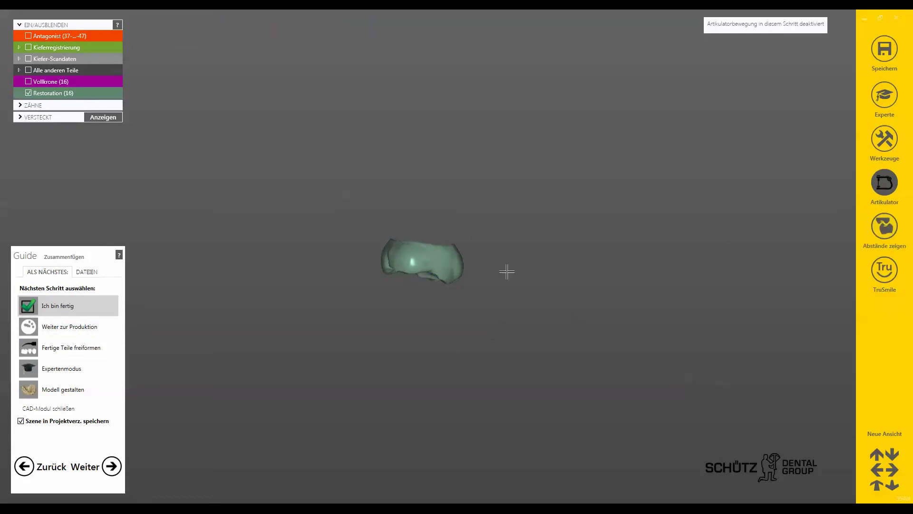